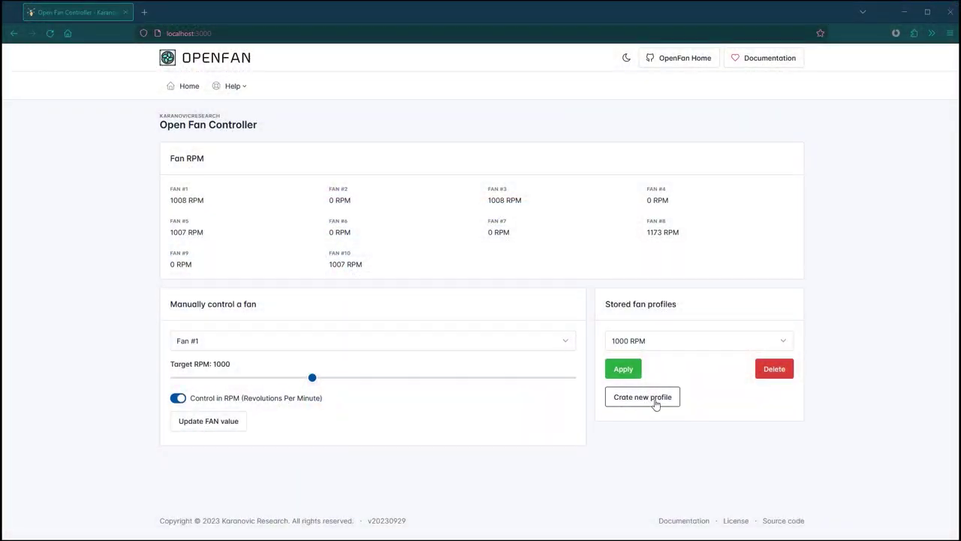
Start a new fan profile, switch it to raw PWM values and raise Fan #1's duty cycle well above 50%
{"action": "left_click", "coordinate": [643, 402]}
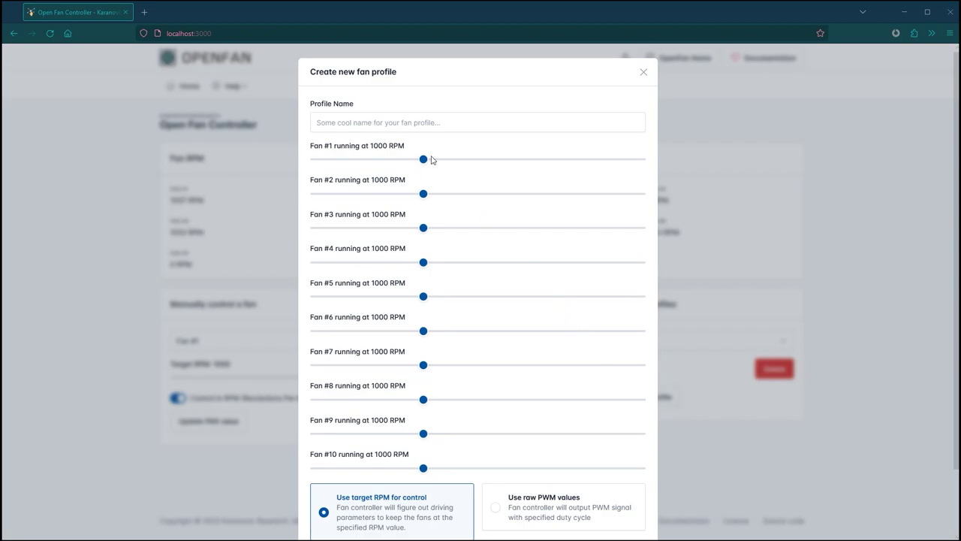
{"action": "scroll", "coordinate": [443, 159], "scroll_direction": "down", "scroll_amount": 2}
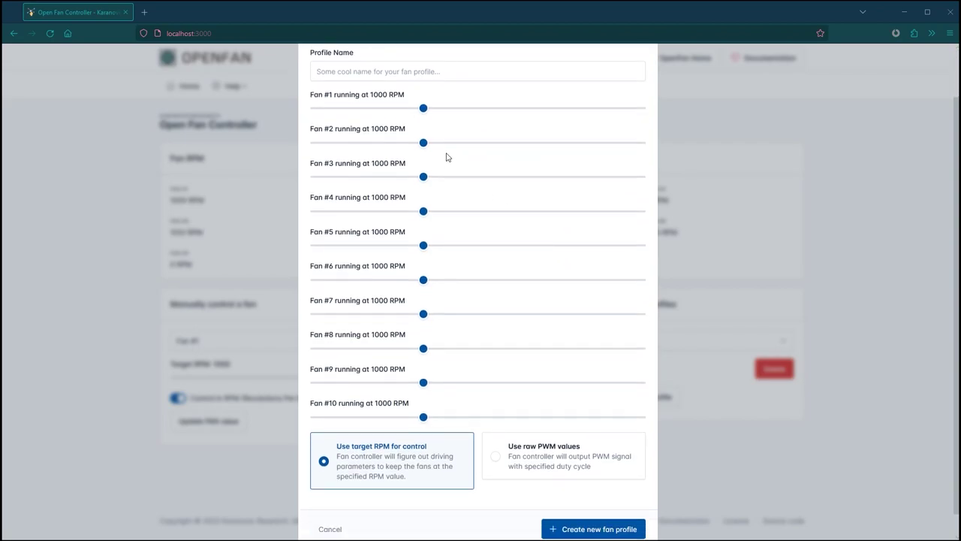
{"action": "mouse_move", "coordinate": [424, 109]}
{"action": "left_mouse_down"}
{"action": "mouse_move", "coordinate": [508, 113]}
{"action": "mouse_move", "coordinate": [418, 108]}
{"action": "left_mouse_up"}
{"action": "left_click", "coordinate": [533, 458]}
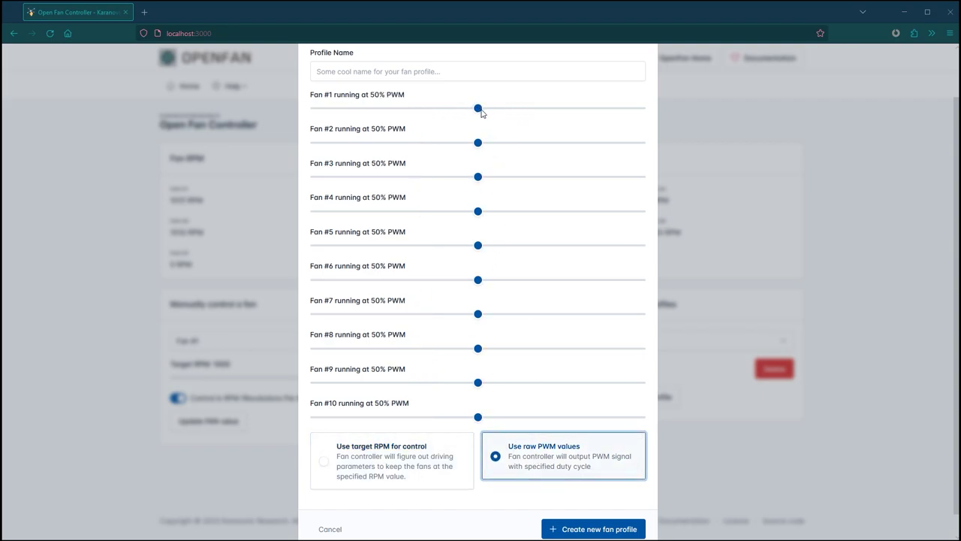
{"action": "left_click_drag", "start_coordinate": [479, 110], "coordinate": [592, 110]}
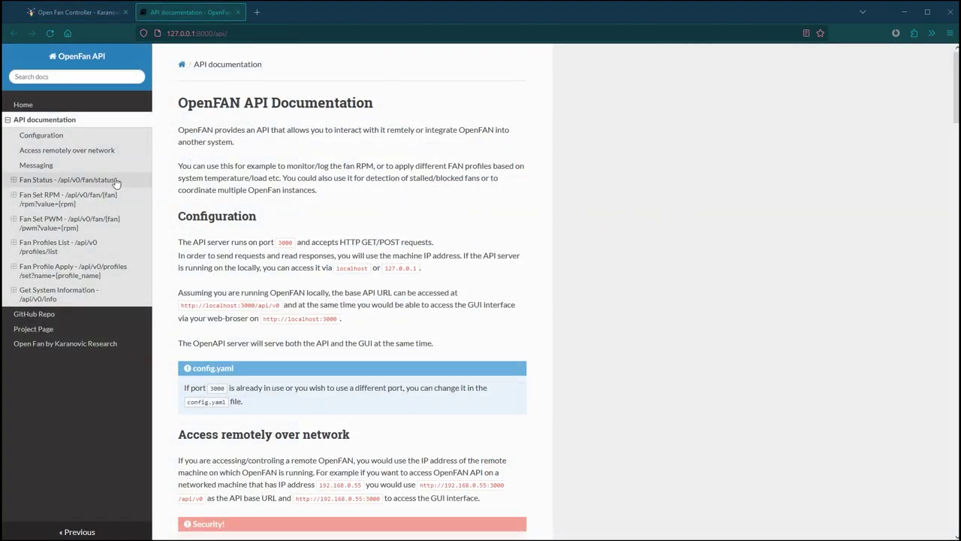
Go to the Fan Status endpoint section of the OpenFAN API documentation
{"action": "left_click", "coordinate": [117, 181]}
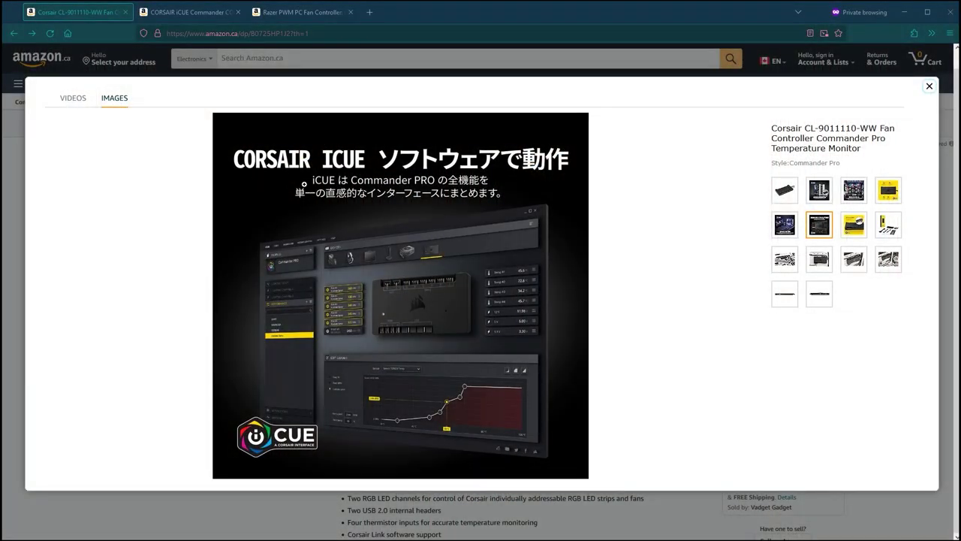
View the iCUE Commander CORE XT product images, followed by the Razer PWM PC Fan Controller listing
{"action": "key", "text": "ctrl+Tab"}
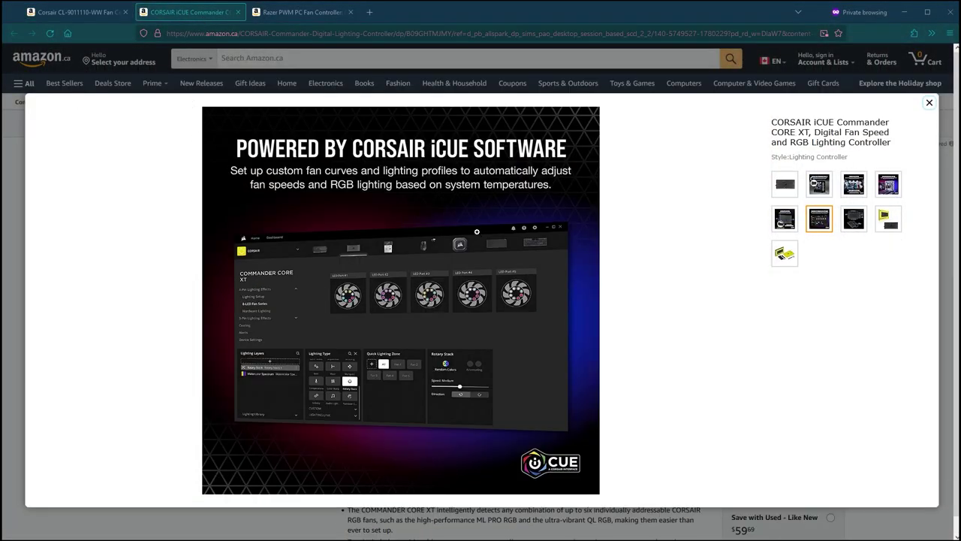
{"action": "left_click", "coordinate": [317, 15]}
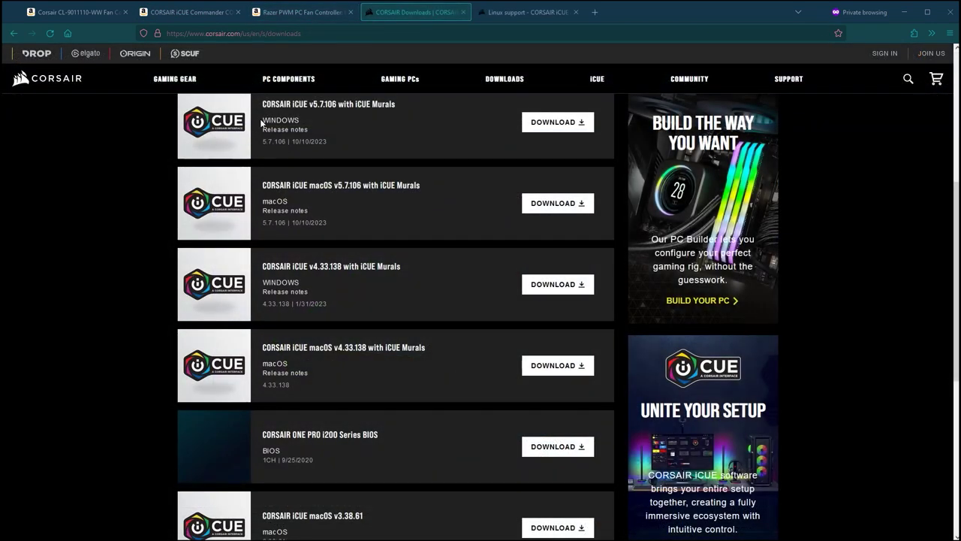
Highlight the Windows and macOS platform labels of the CORSAIR iCUE v5.7.106 downloads
{"action": "left_click_drag", "start_coordinate": [262, 121], "coordinate": [314, 126]}
{"action": "left_click_drag", "start_coordinate": [263, 202], "coordinate": [309, 201]}
{"action": "left_click", "coordinate": [308, 201]}
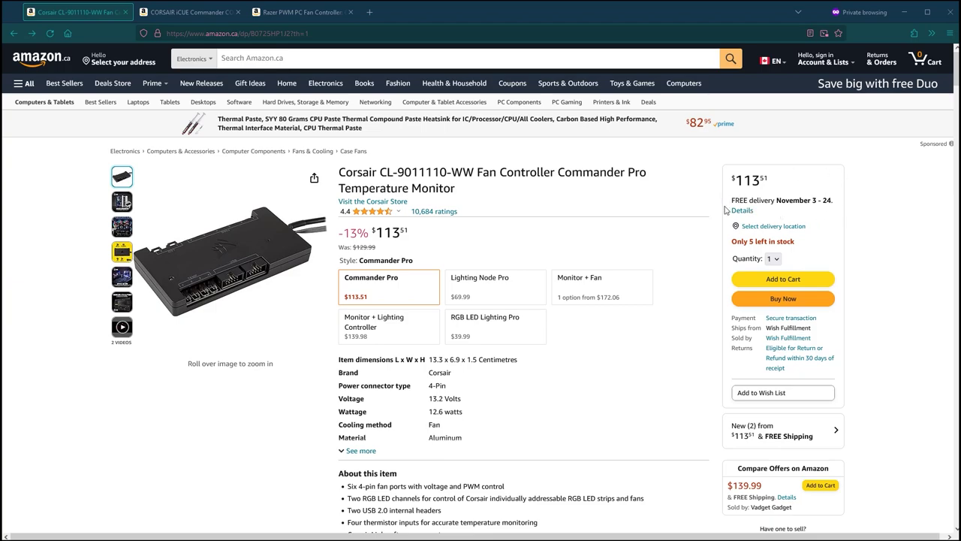
Compare the prices of the Corsair Commander Pro, Commander CORE XT and Razer PWM fan controller listings
{"action": "key", "text": "ctrl+Tab"}
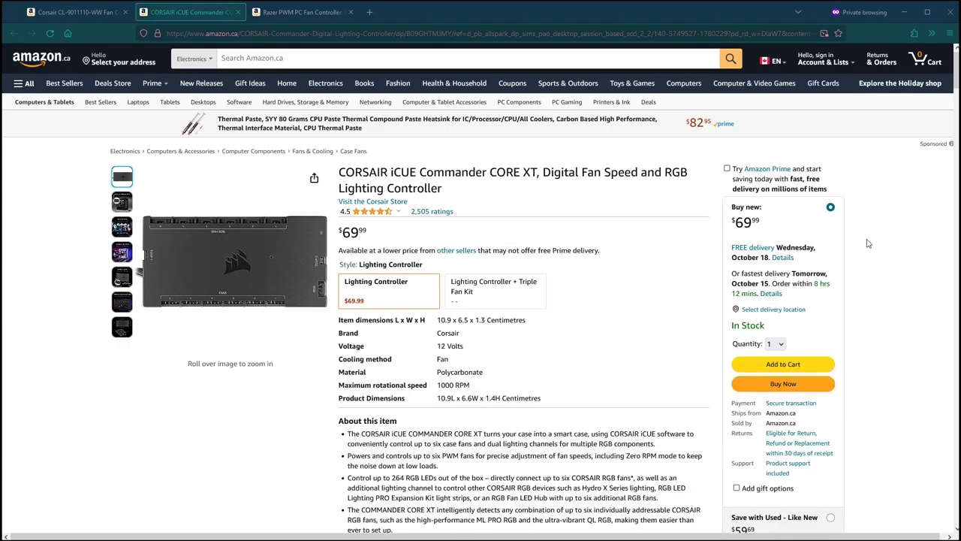
{"action": "key", "text": "ctrl+Tab"}
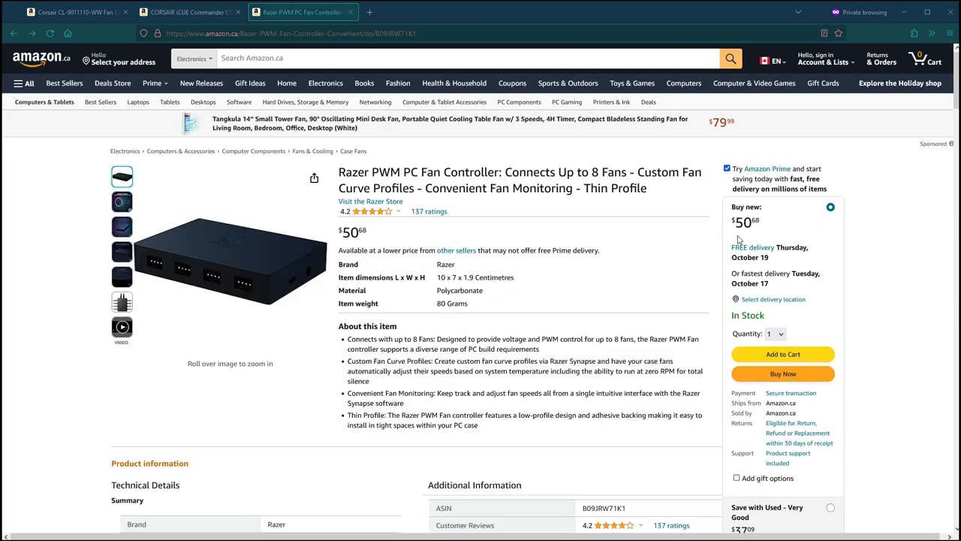
Search the web for EMC2305 in a new private window and bring up the EMC2301/2/3/5 data sheet
{"action": "key", "text": "ctrl+shift+p"}
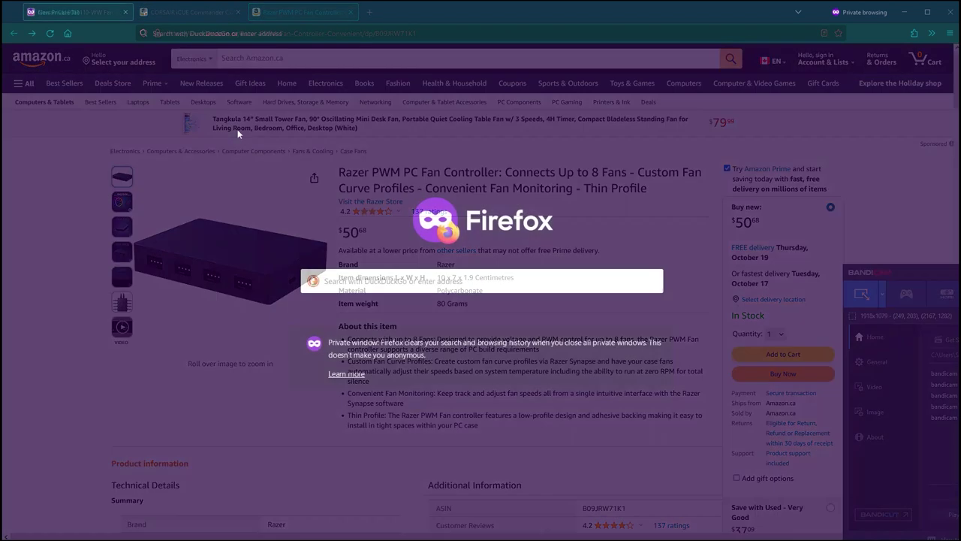
{"action": "type", "text": "H"}
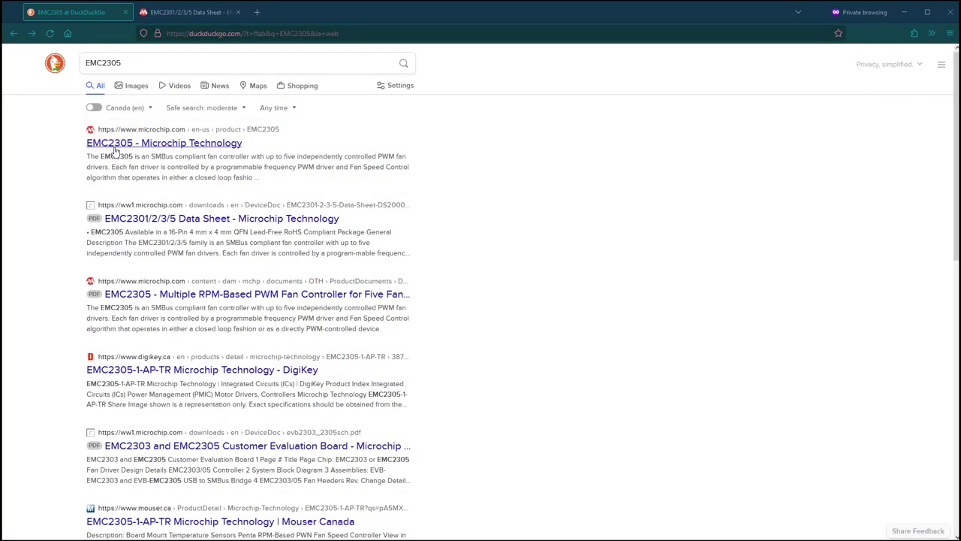
{"action": "left_click", "coordinate": [175, 13]}
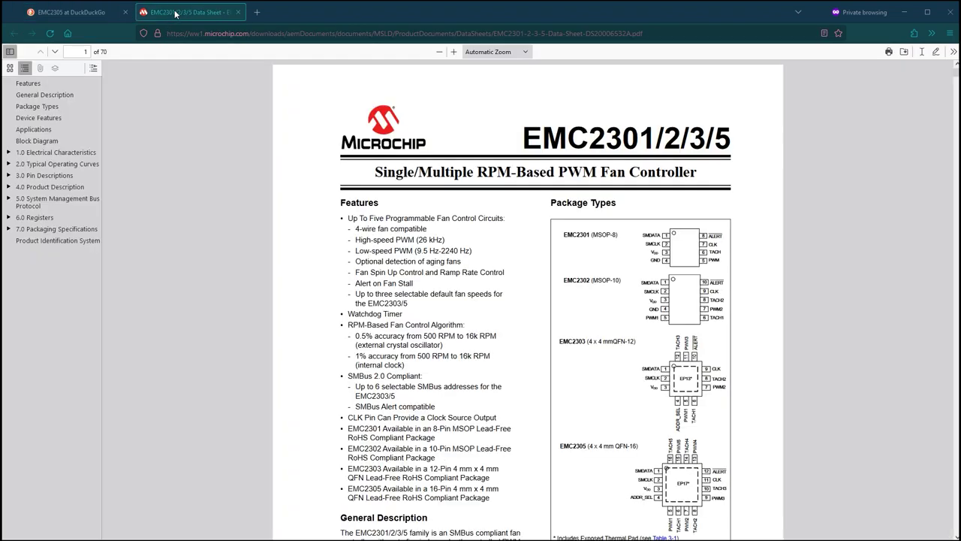
Highlight the "Multiple RPM-Based PWM Fan Controller" subtitle and each chip variant number in the data sheet's title
{"action": "left_click_drag", "start_coordinate": [421, 173], "coordinate": [698, 175]}
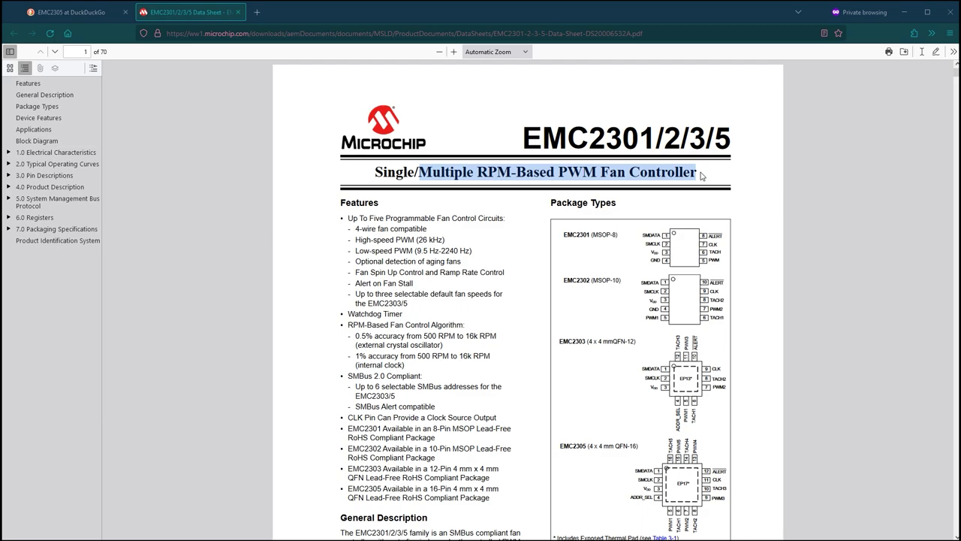
{"action": "left_click", "coordinate": [701, 175]}
{"action": "double_click", "coordinate": [643, 141]}
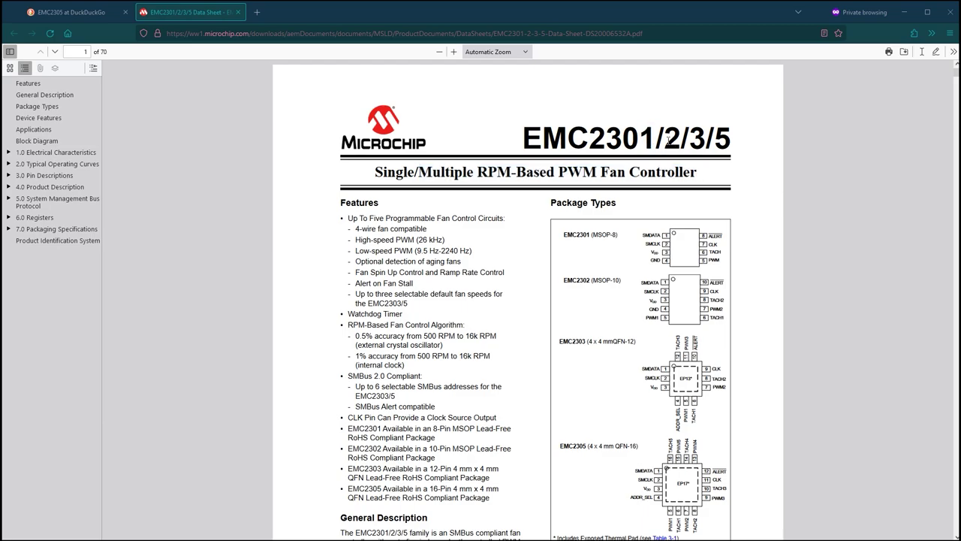
{"action": "double_click", "coordinate": [672, 141]}
{"action": "left_click", "coordinate": [691, 143]}
{"action": "double_click", "coordinate": [694, 141]}
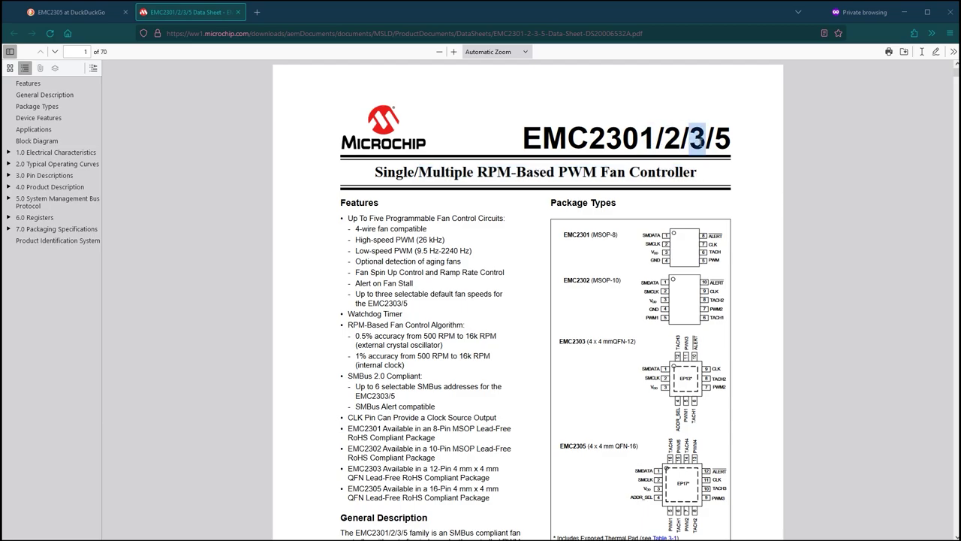
{"action": "double_click", "coordinate": [722, 141]}
{"action": "left_click", "coordinate": [541, 330]}
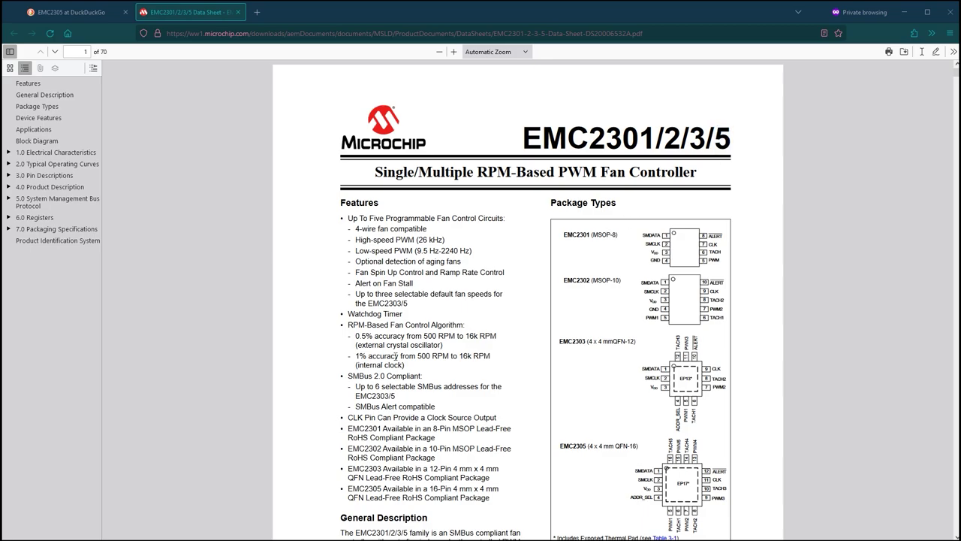
Highlight the SMBus 2.0 compliance and selectable SMBus address entries in the data sheet's feature list
{"action": "left_click_drag", "start_coordinate": [351, 373], "coordinate": [418, 376]}
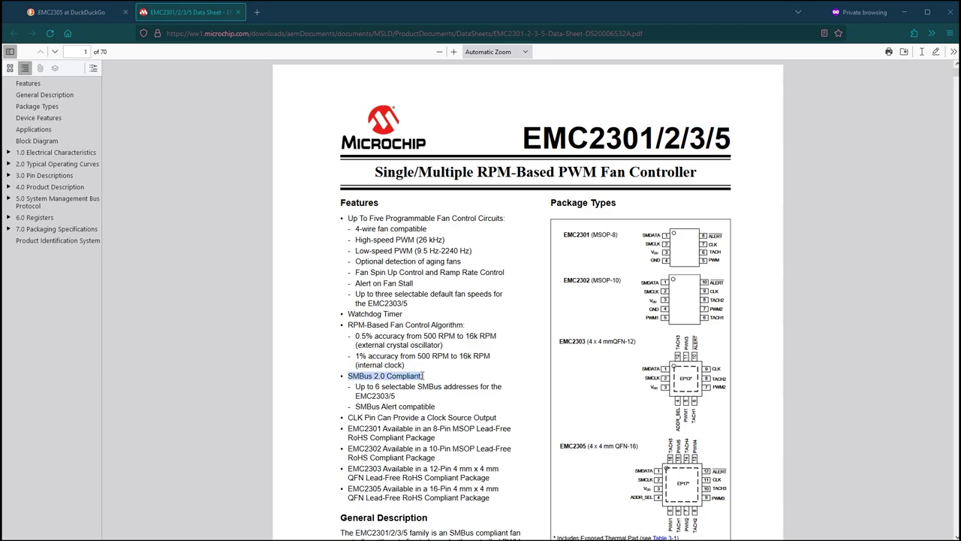
{"action": "left_click", "coordinate": [462, 377]}
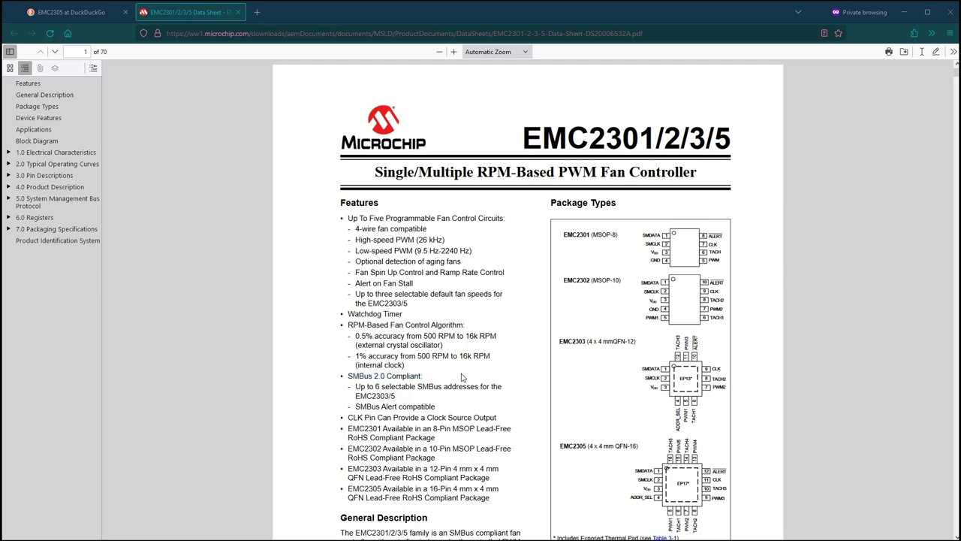
{"action": "left_click_drag", "start_coordinate": [373, 389], "coordinate": [402, 401]}
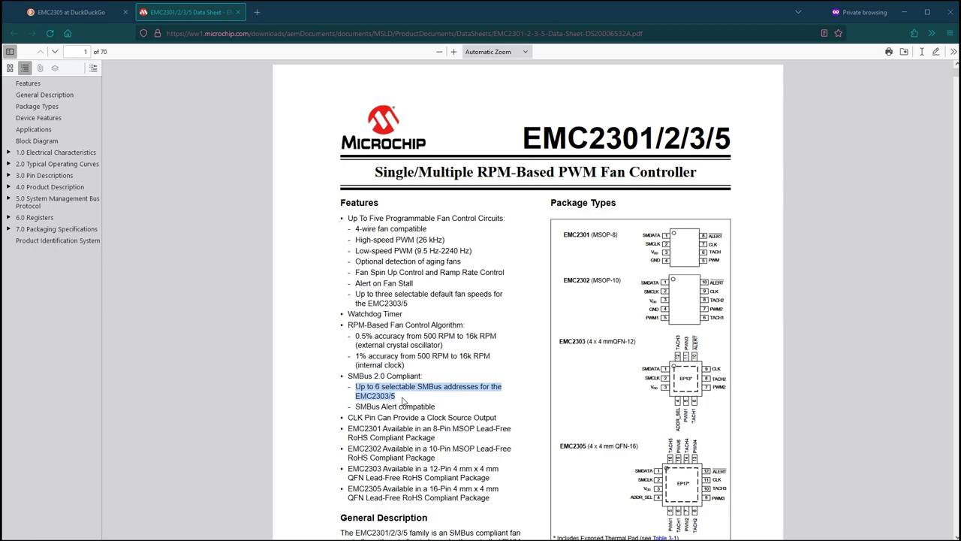
{"action": "left_click", "coordinate": [402, 400]}
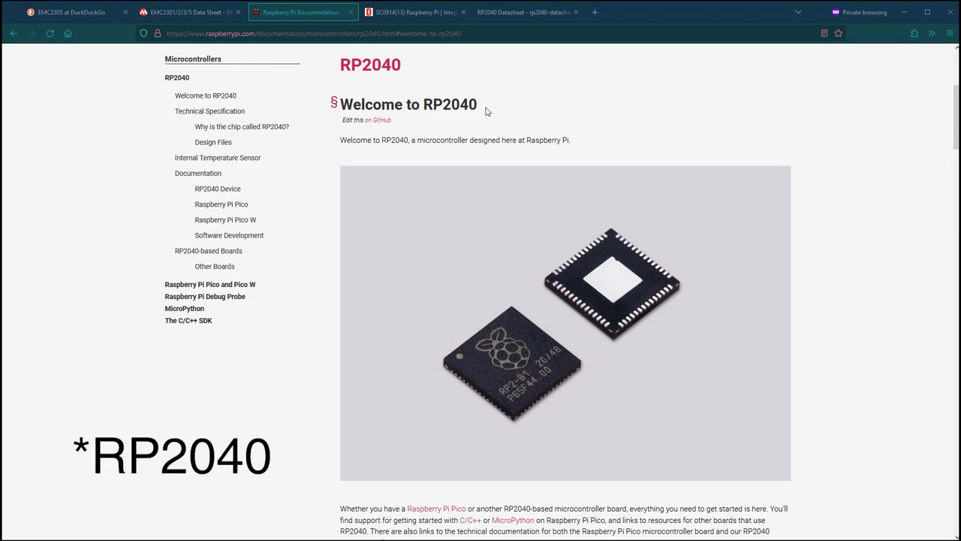
View the DigiKey product page for the RP2040 microcontroller and the RP2040 datasheet
{"action": "left_click", "coordinate": [438, 14]}
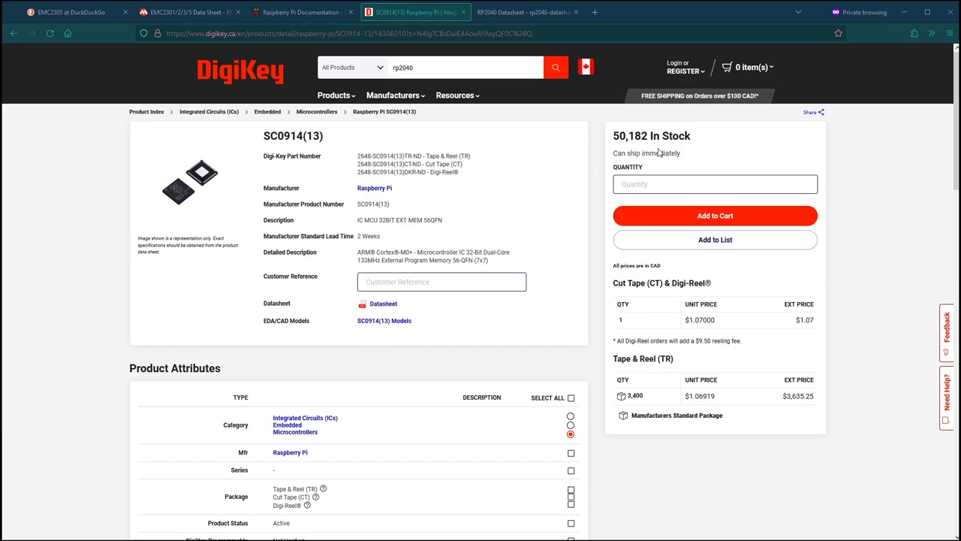
{"action": "left_click", "coordinate": [540, 14]}
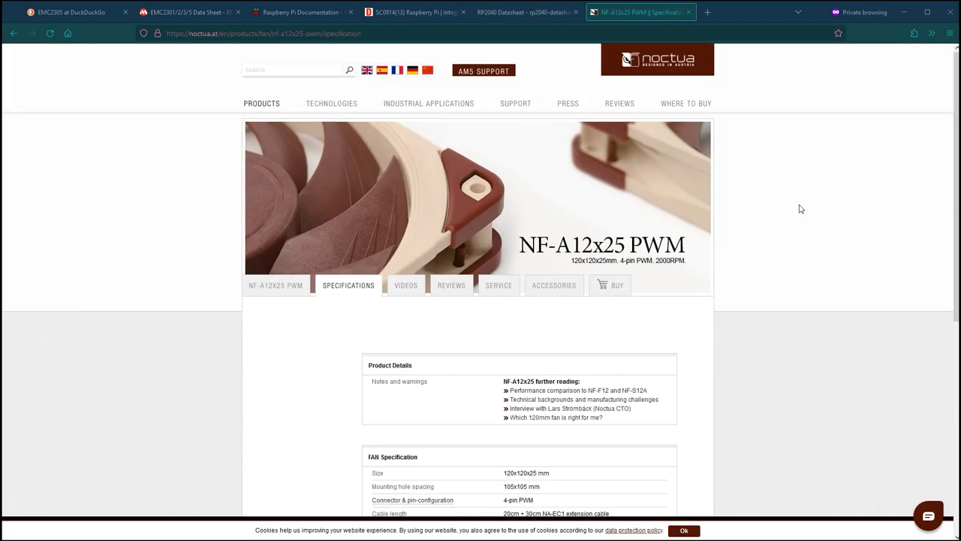
Highlight the operating voltage and maximum input current in the Noctua NF-A12x25 PWM fan specification
{"action": "scroll", "coordinate": [801, 209], "scroll_direction": "down", "scroll_amount": 5}
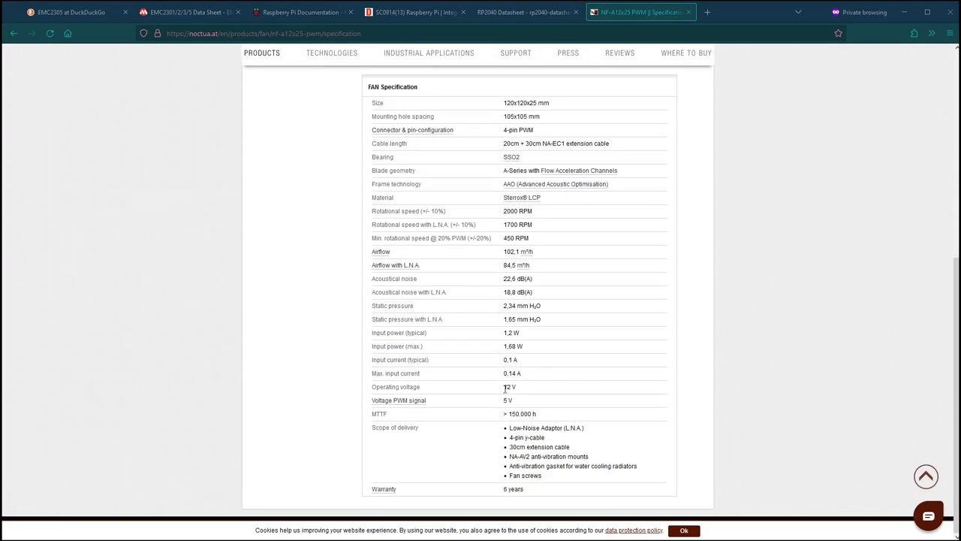
{"action": "left_click_drag", "start_coordinate": [504, 388], "coordinate": [516, 391]}
{"action": "left_click_drag", "start_coordinate": [504, 373], "coordinate": [526, 378]}
{"action": "left_click", "coordinate": [527, 377]}
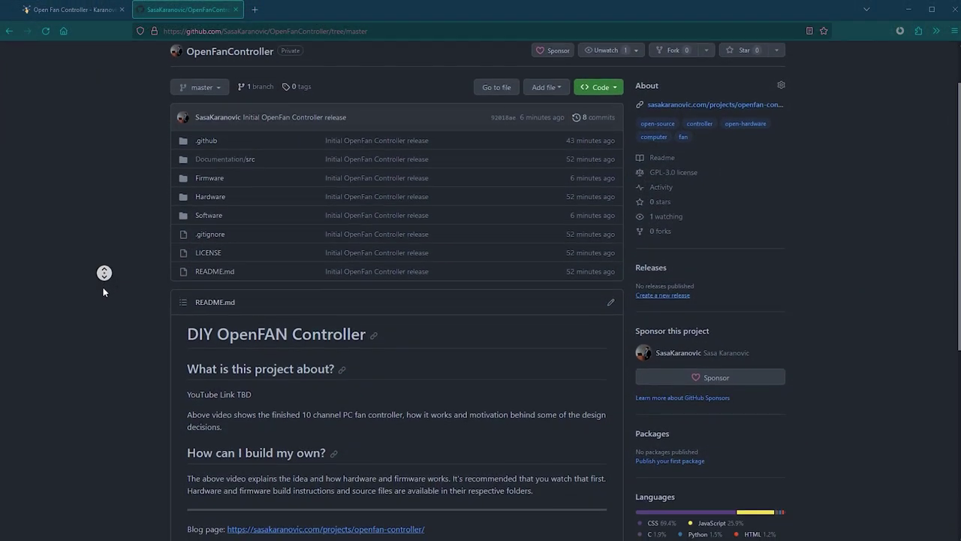
Open the Firmware folder of the OpenFanController repository and read its firmware installation and build instructions
{"action": "middle_click", "coordinate": [104, 289]}
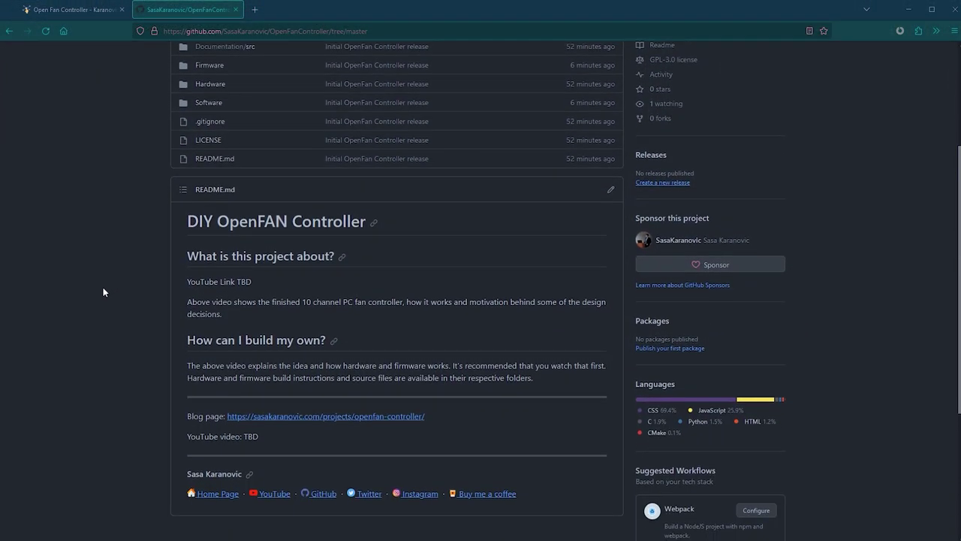
{"action": "left_click", "coordinate": [204, 65]}
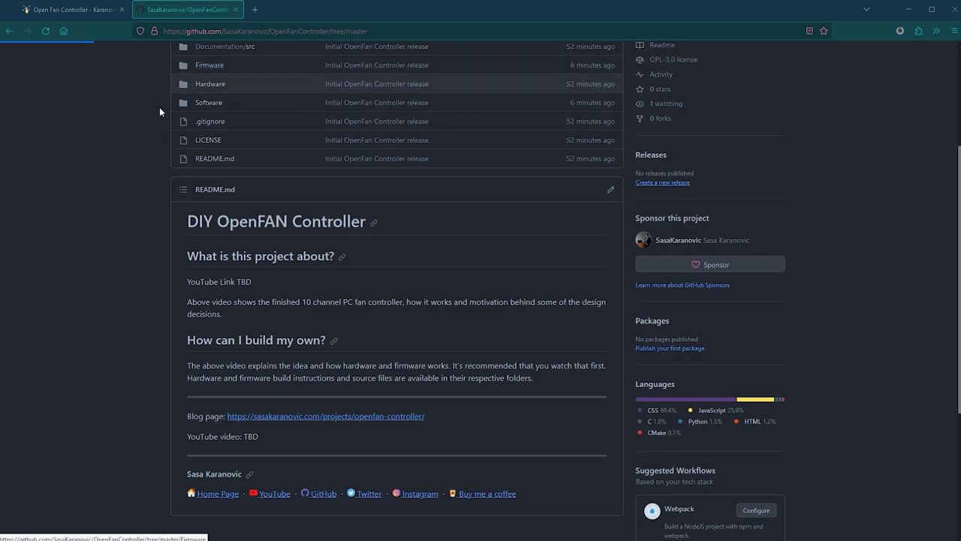
{"action": "middle_click", "coordinate": [161, 206]}
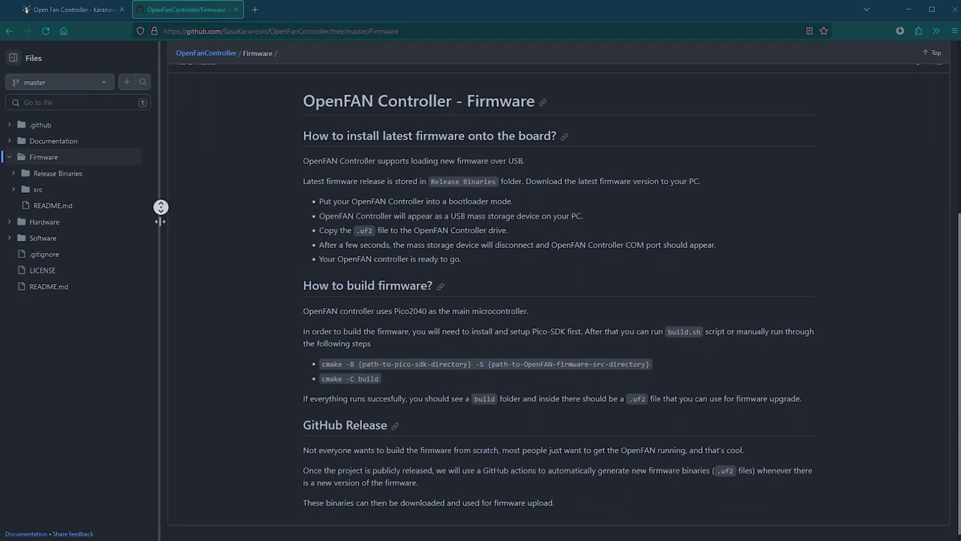
{"action": "middle_click", "coordinate": [160, 220]}
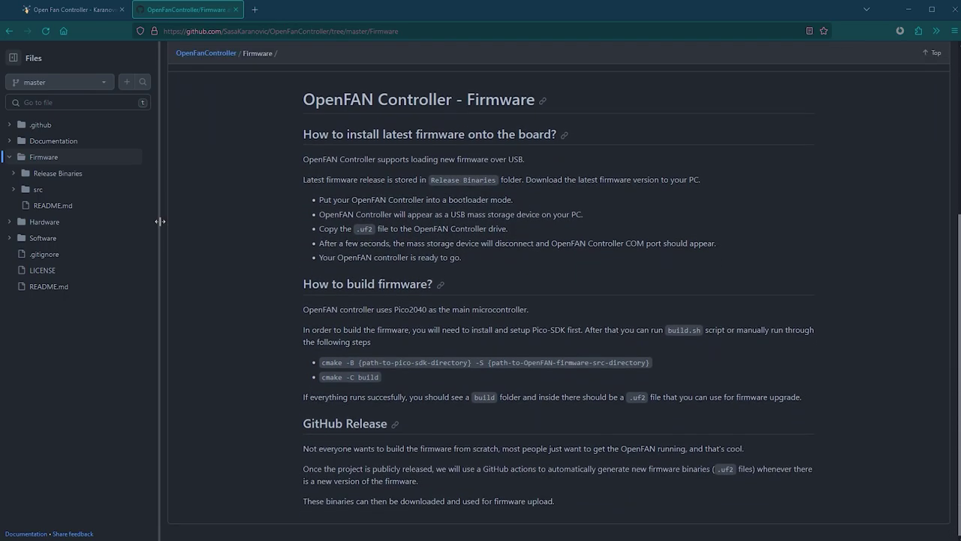
Open the repository's Software folder and read through its contents
{"action": "left_click", "coordinate": [81, 238]}
{"action": "middle_click", "coordinate": [162, 157]}
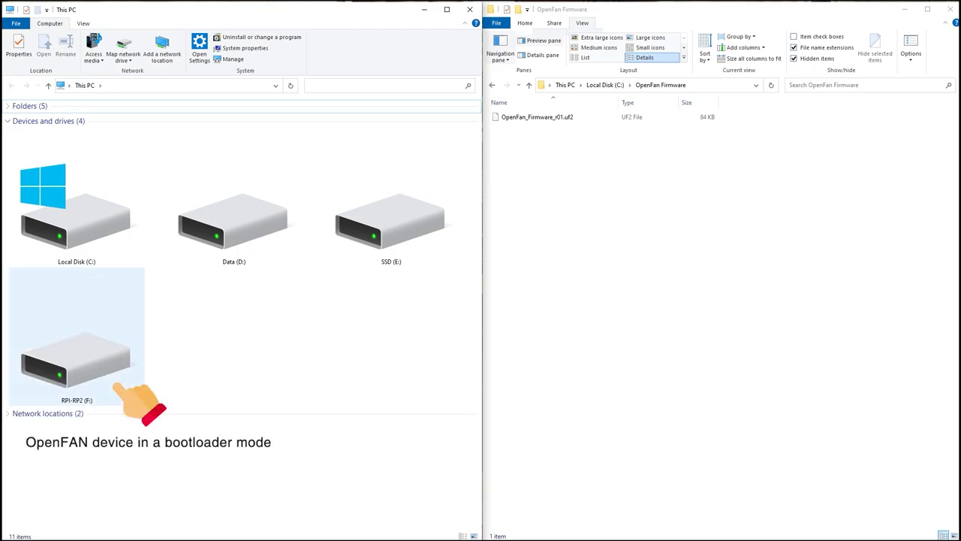
In File Explorer, open the RPI-RP2 (F:) drive and copy OpenFan_Firmware_r01.uf2 from the OpenFan Firmware folder onto it
{"action": "double_click", "coordinate": [118, 389]}
{"action": "left_click_drag", "start_coordinate": [537, 117], "coordinate": [234, 225]}
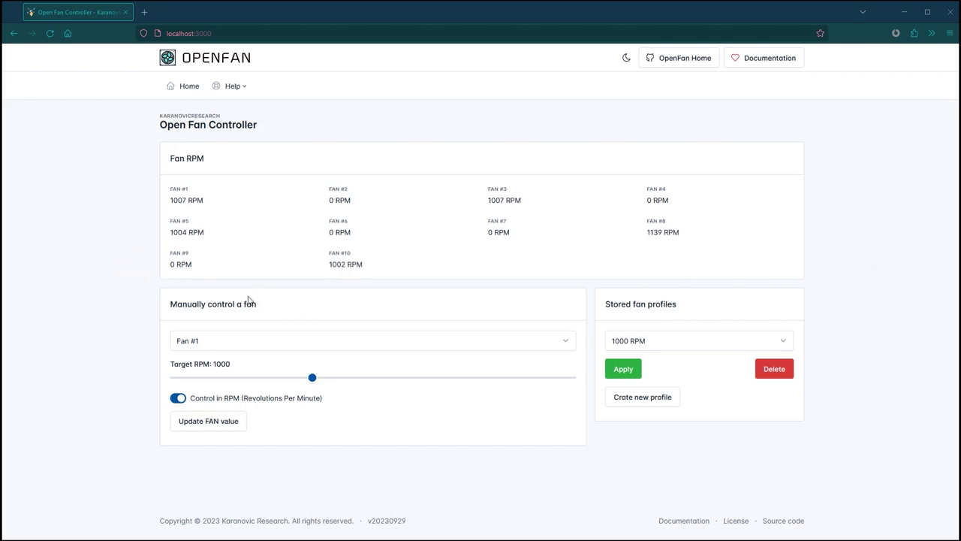
Check which fans can be chosen for manual control in the OpenFan web interface, keeping Fan #1 selected
{"action": "left_click", "coordinate": [241, 347]}
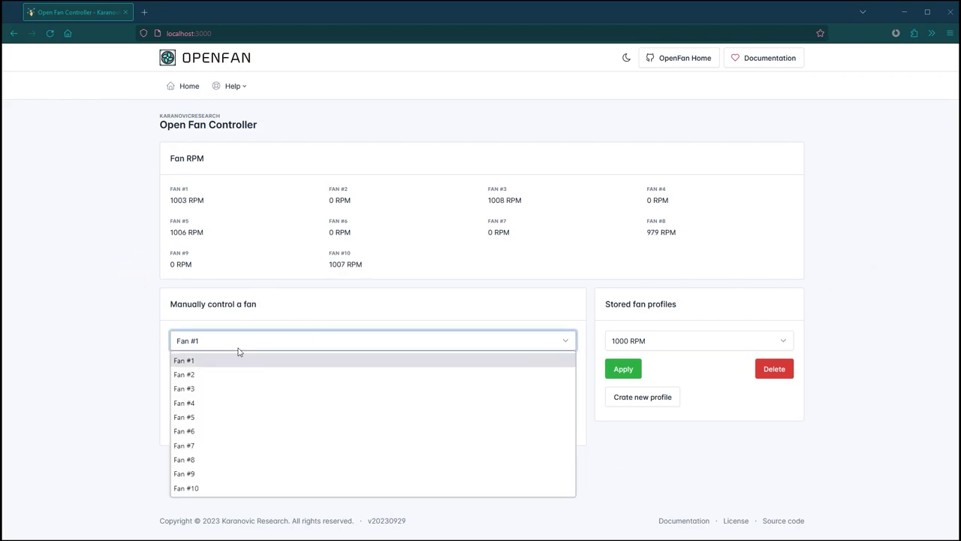
{"action": "left_click", "coordinate": [135, 343]}
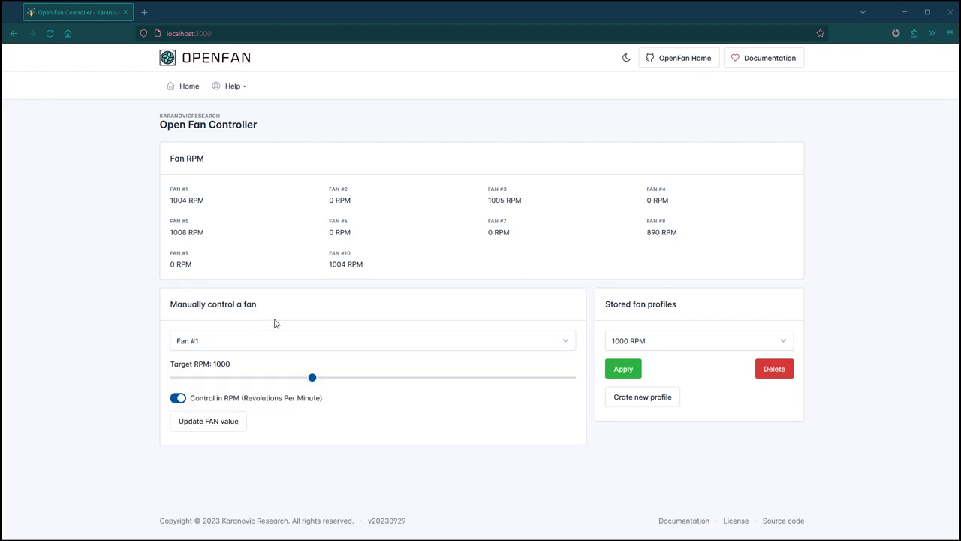
Try out raw PWM control in a new fan profile, raising the values for Fan #1 and Fan #3, and discard the profile
{"action": "left_click", "coordinate": [643, 404]}
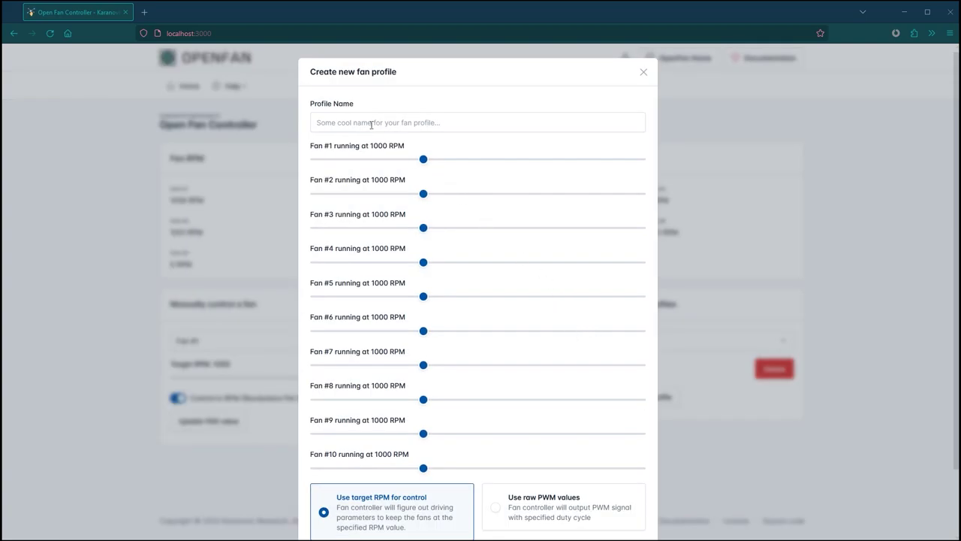
{"action": "scroll", "coordinate": [445, 167], "scroll_direction": "down", "scroll_amount": 1}
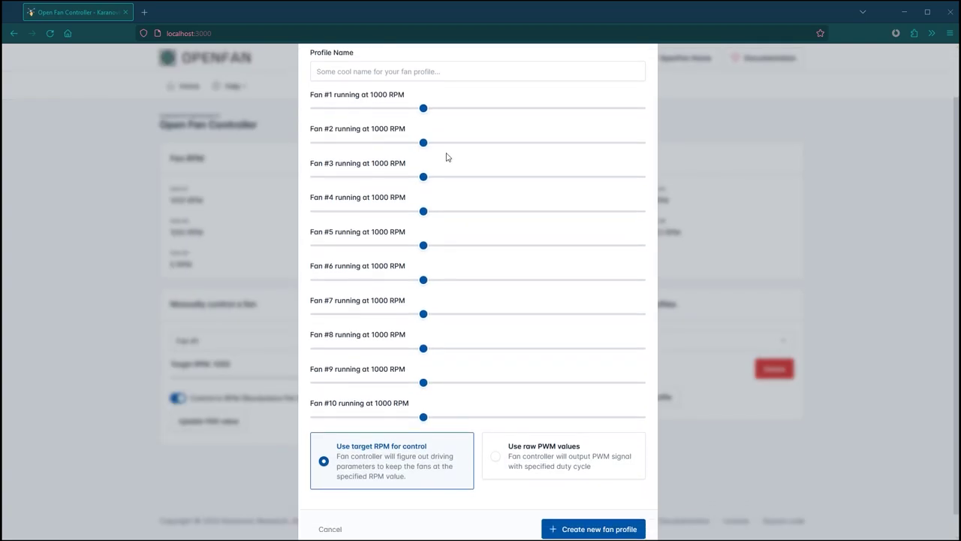
{"action": "mouse_move", "coordinate": [423, 108]}
{"action": "left_mouse_down"}
{"action": "mouse_move", "coordinate": [521, 108]}
{"action": "mouse_move", "coordinate": [418, 109]}
{"action": "left_mouse_up"}
{"action": "left_click", "coordinate": [534, 460]}
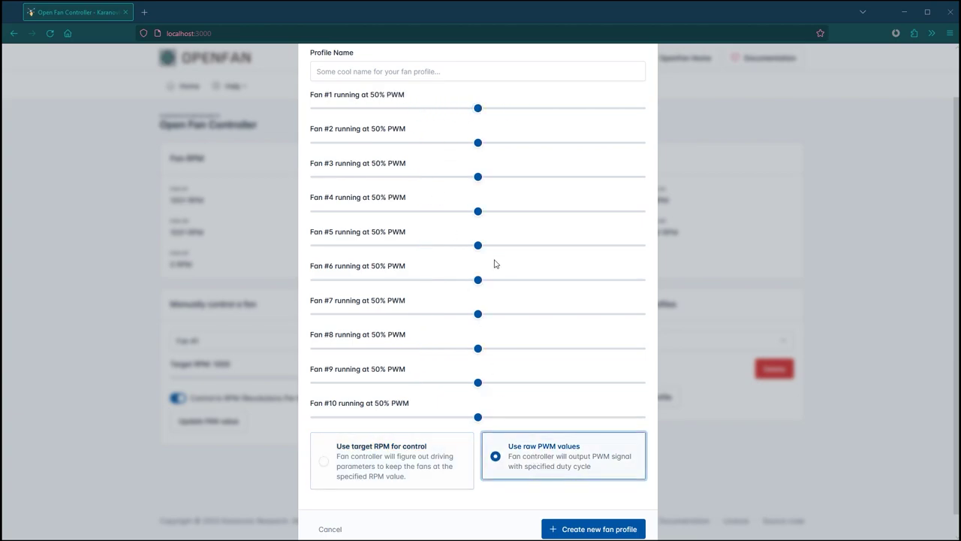
{"action": "left_click_drag", "start_coordinate": [477, 109], "coordinate": [591, 109]}
{"action": "left_click_drag", "start_coordinate": [479, 180], "coordinate": [504, 184]}
{"action": "key", "text": "Escape"}
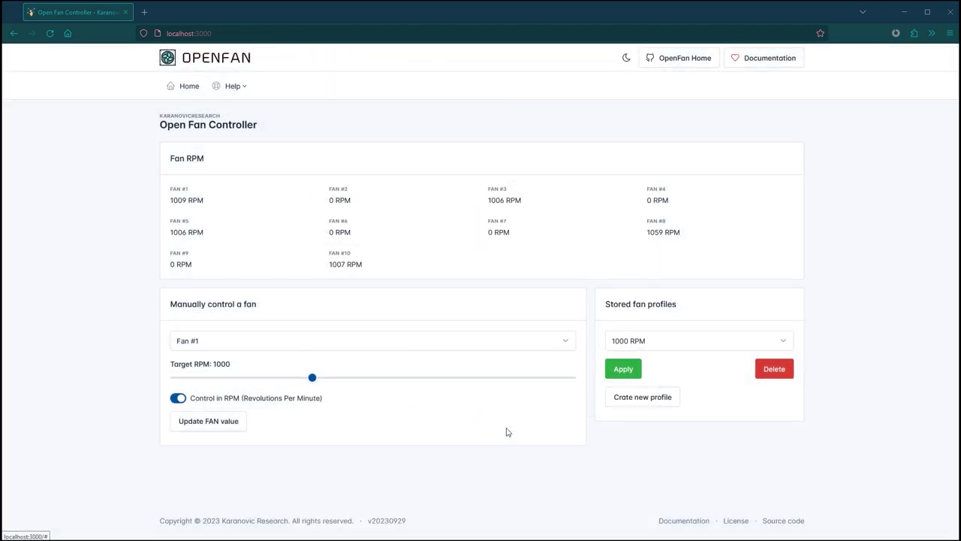
Under manual fan control, switch to PWM percentage and apply 50% to Fan #1 and to Fan #8
{"action": "left_click", "coordinate": [278, 342]}
{"action": "left_click", "coordinate": [278, 361]}
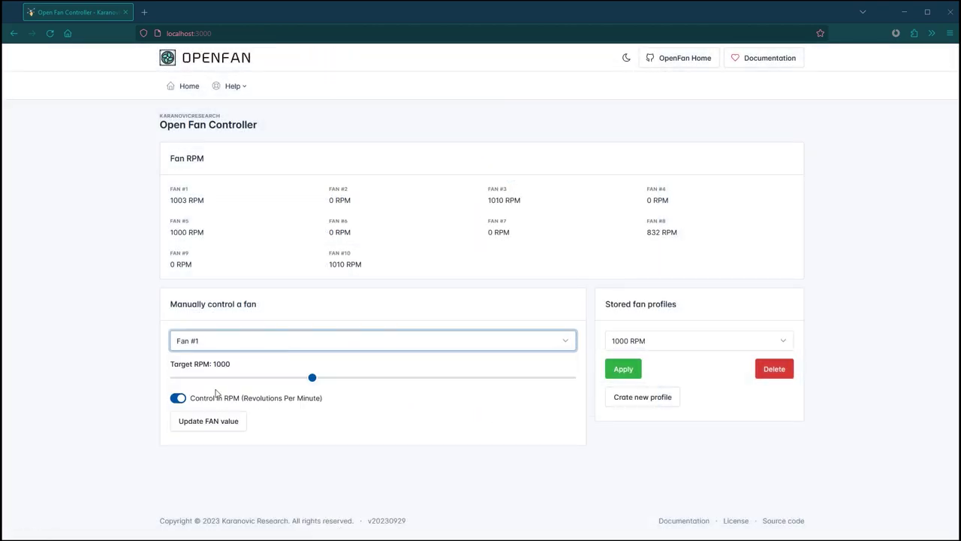
{"action": "left_click", "coordinate": [176, 398]}
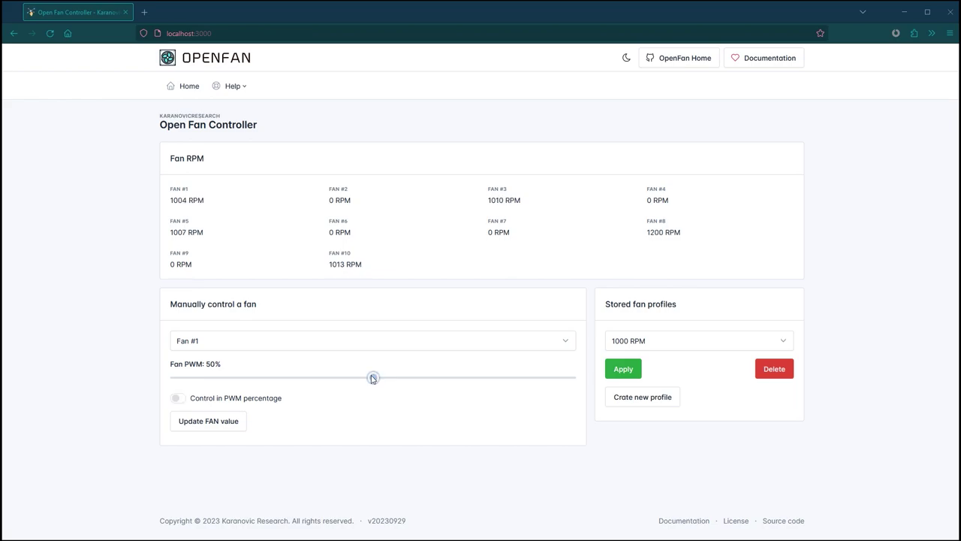
{"action": "left_click", "coordinate": [205, 426]}
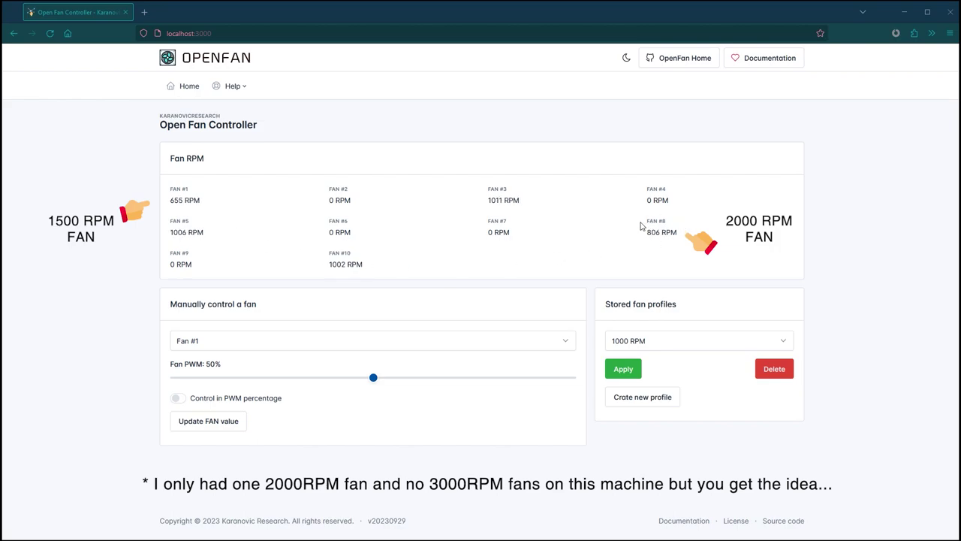
{"action": "left_click", "coordinate": [249, 343]}
{"action": "left_click", "coordinate": [217, 460]}
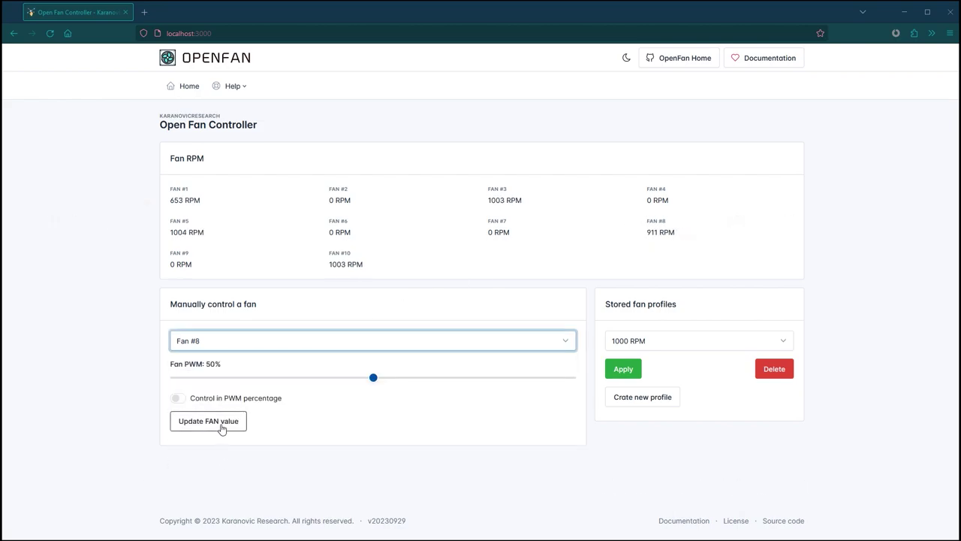
{"action": "left_click", "coordinate": [225, 426]}
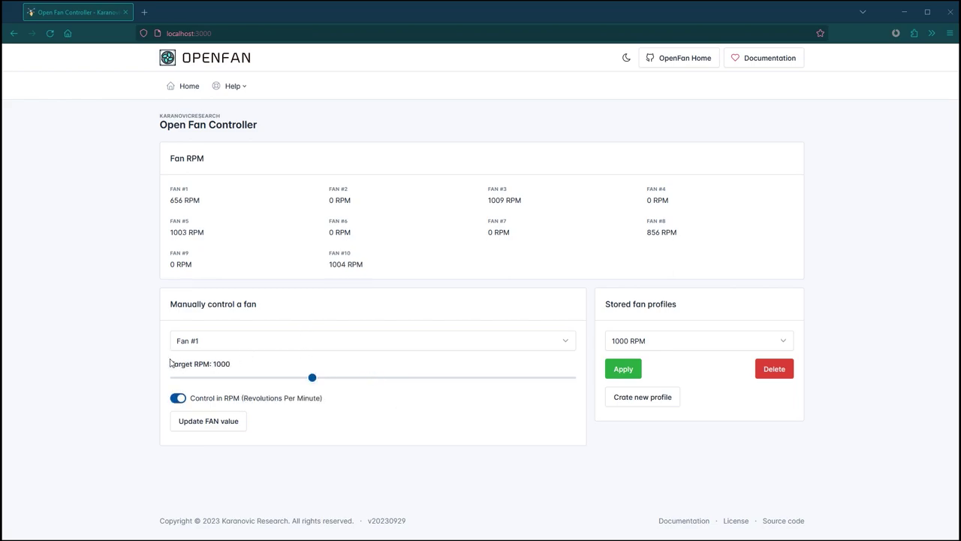
Under manual fan control, apply a target speed of 1000 RPM to Fan #1 and to Fan #8
{"action": "mouse_move", "coordinate": [312, 379]}
{"action": "left_mouse_down"}
{"action": "mouse_move", "coordinate": [290, 379]}
{"action": "mouse_move", "coordinate": [326, 379]}
{"action": "mouse_move", "coordinate": [314, 383]}
{"action": "left_mouse_up"}
{"action": "left_click", "coordinate": [220, 422]}
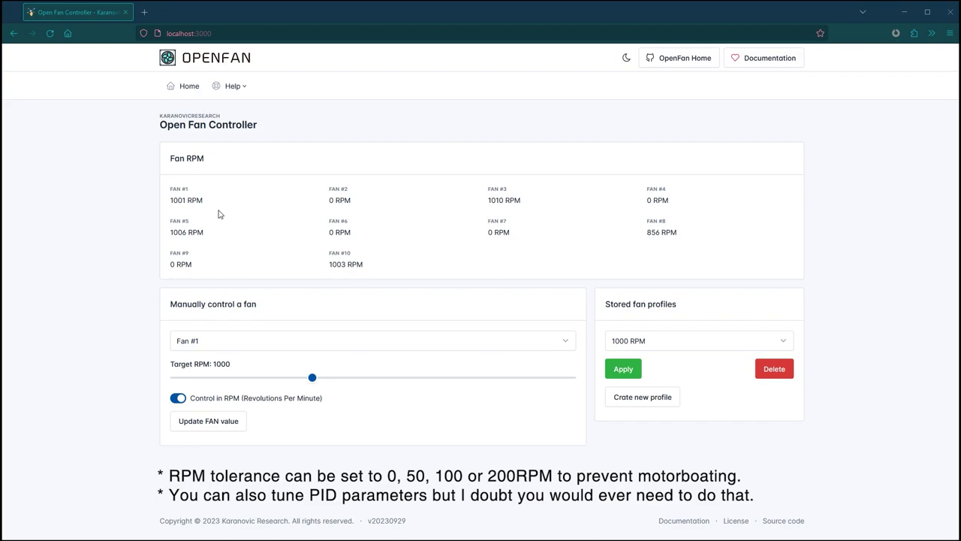
{"action": "left_click", "coordinate": [232, 343]}
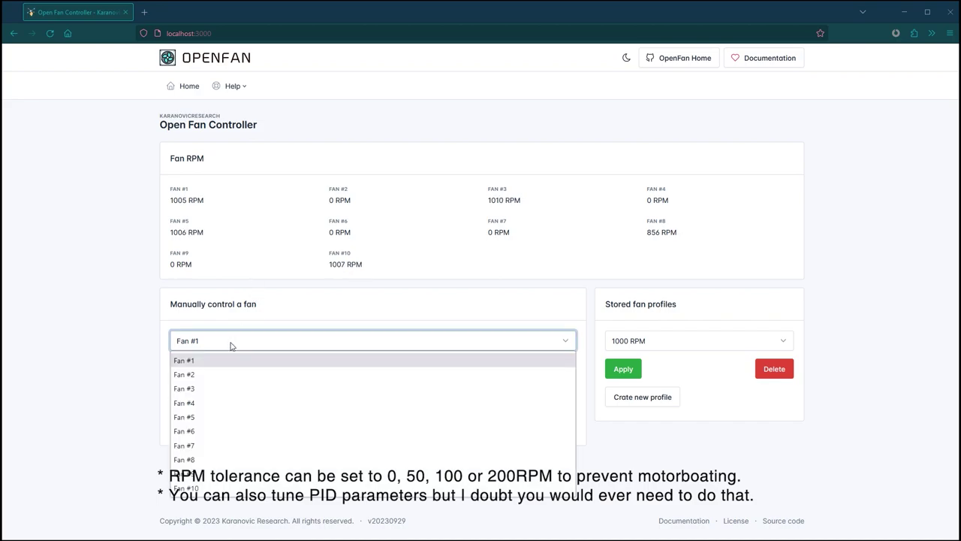
{"action": "left_click", "coordinate": [205, 466]}
{"action": "left_click", "coordinate": [233, 427]}
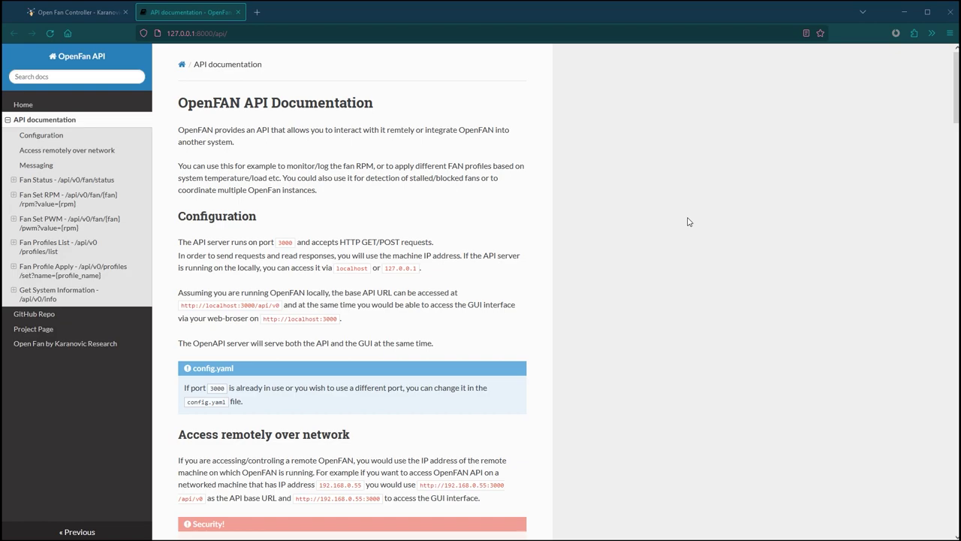
Read the OpenFAN API documentation on fan status, setting RPM and PWM, listing and applying profiles, system information, and the introductory configuration sections
{"action": "left_click", "coordinate": [115, 181]}
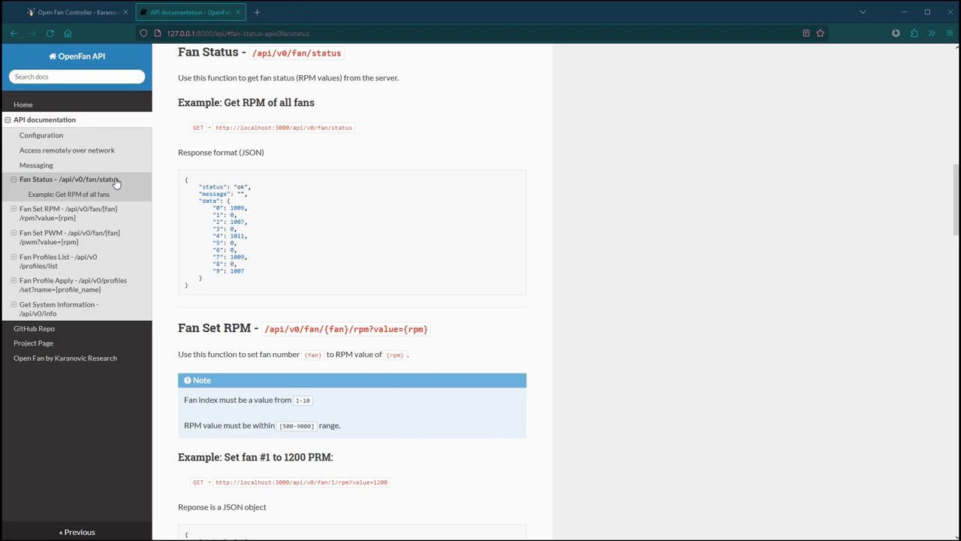
{"action": "left_click", "coordinate": [106, 214]}
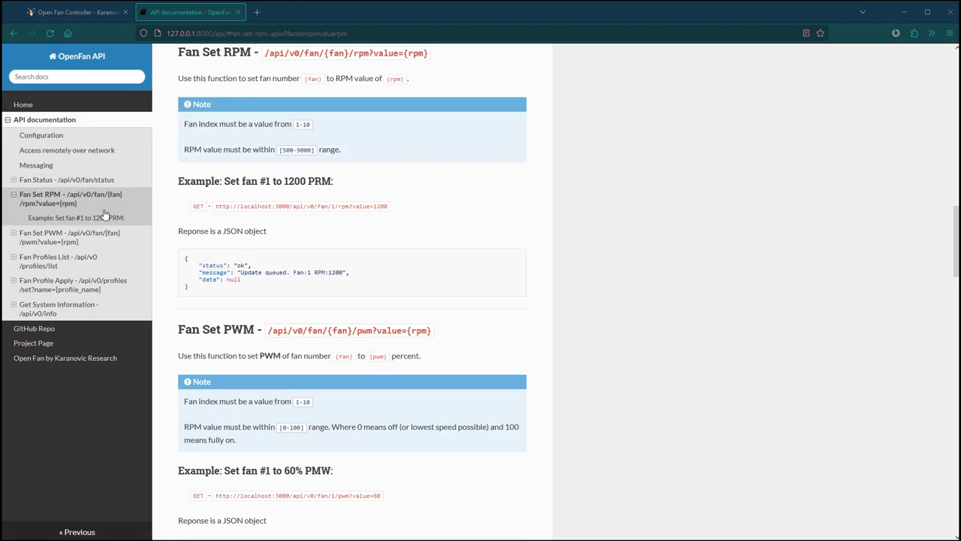
{"action": "left_click", "coordinate": [102, 236]}
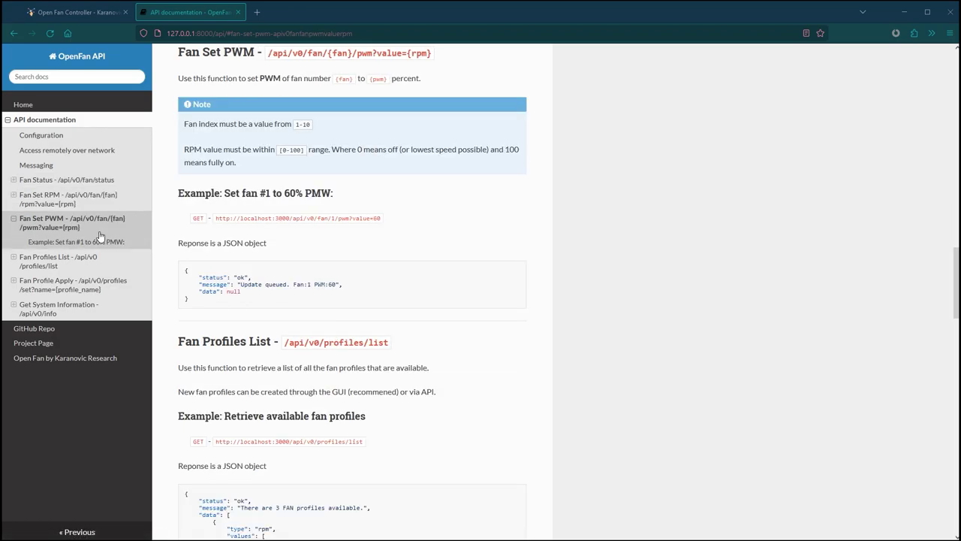
{"action": "left_click", "coordinate": [95, 259]}
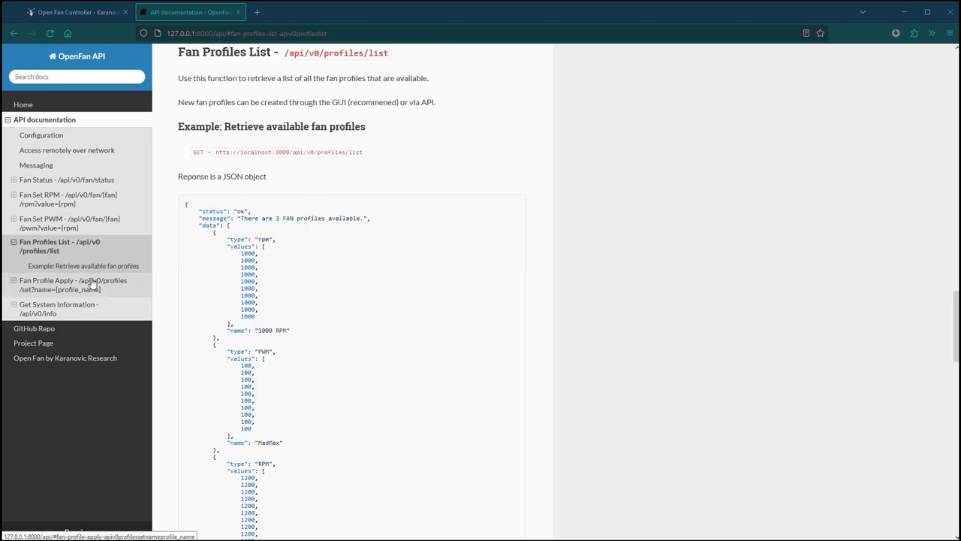
{"action": "left_click", "coordinate": [91, 283]}
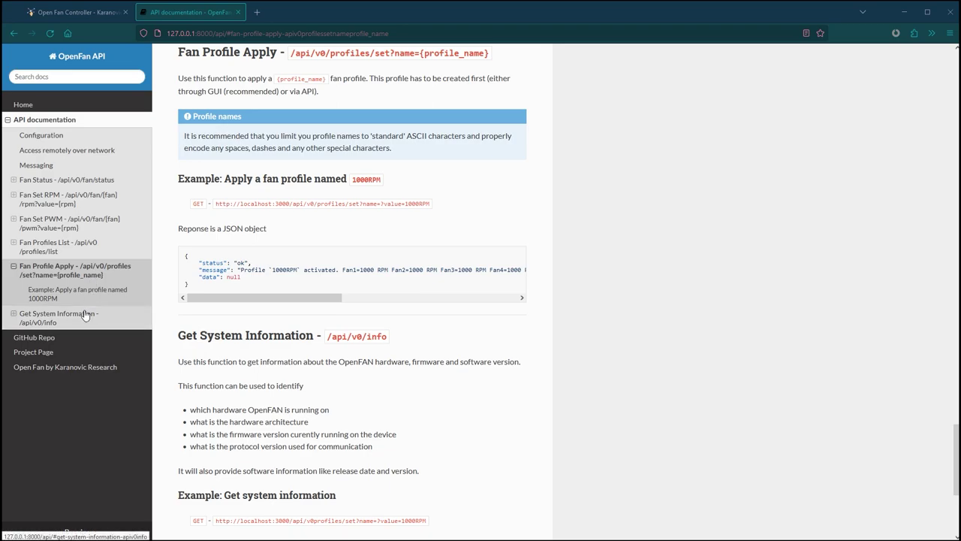
{"action": "left_click", "coordinate": [85, 315]}
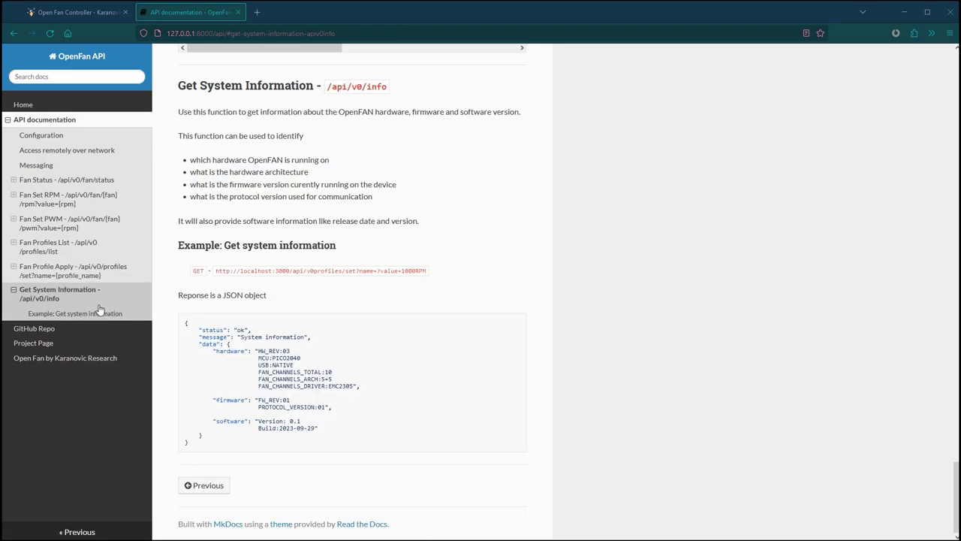
{"action": "left_click", "coordinate": [72, 122]}
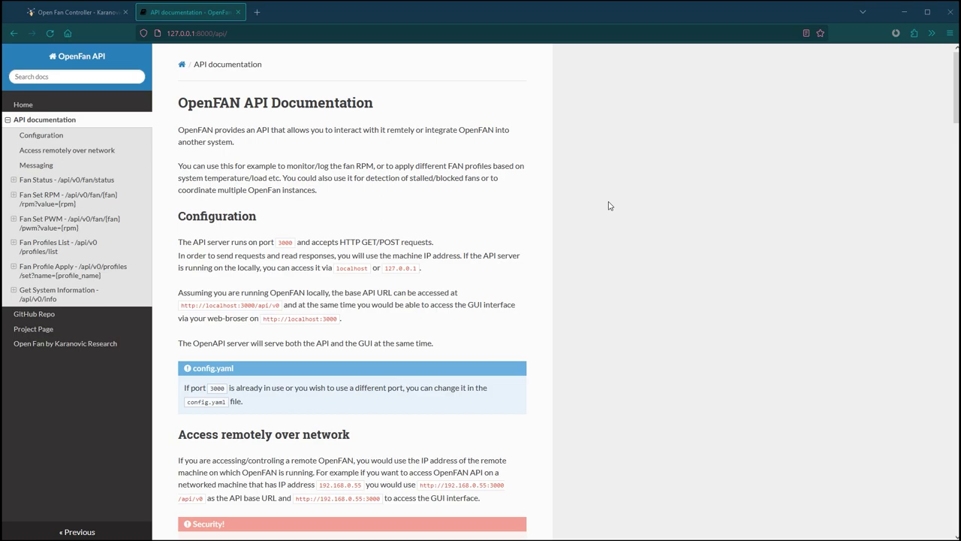
{"action": "scroll", "coordinate": [608, 206], "scroll_direction": "down", "scroll_amount": 4}
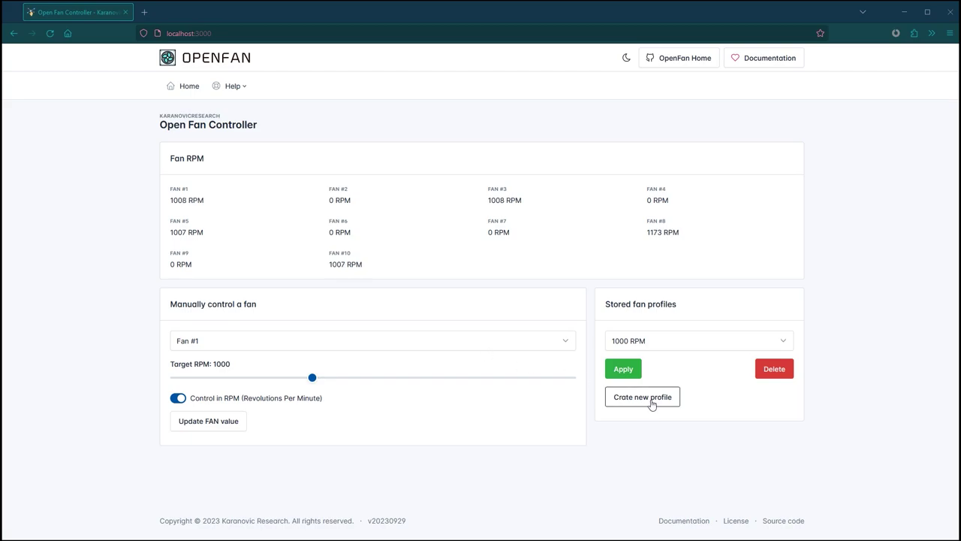
Start a new fan profile that uses raw PWM values, with Fan #1 at 85% and Fan #3 at 60%
{"action": "left_click", "coordinate": [642, 398]}
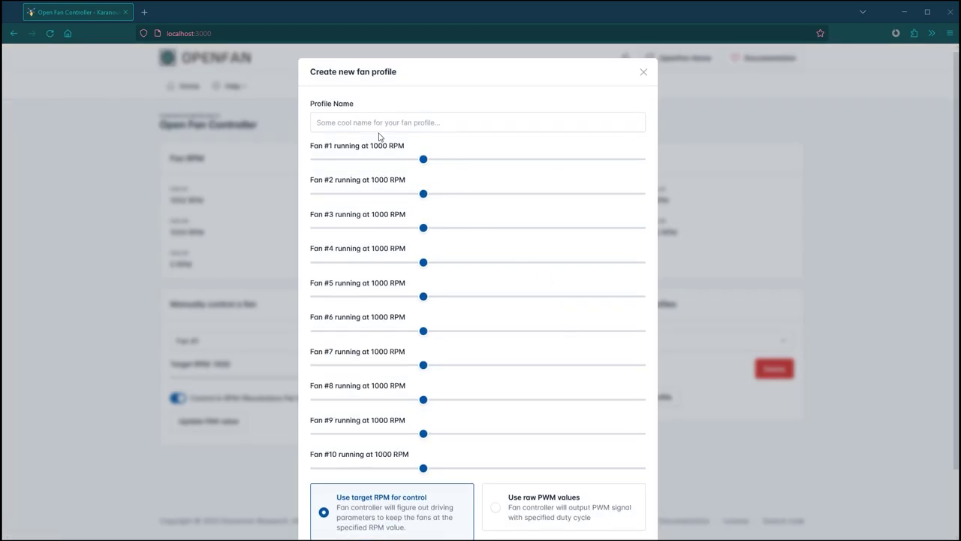
{"action": "scroll", "coordinate": [446, 165], "scroll_direction": "down", "scroll_amount": 1}
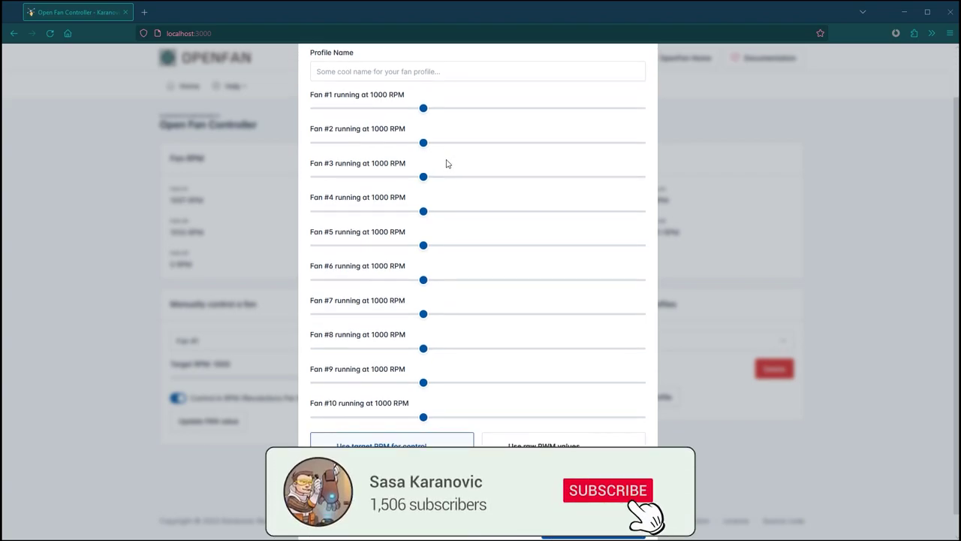
{"action": "mouse_move", "coordinate": [424, 109]}
{"action": "left_mouse_down"}
{"action": "mouse_move", "coordinate": [453, 114]}
{"action": "mouse_move", "coordinate": [420, 110]}
{"action": "left_mouse_up"}
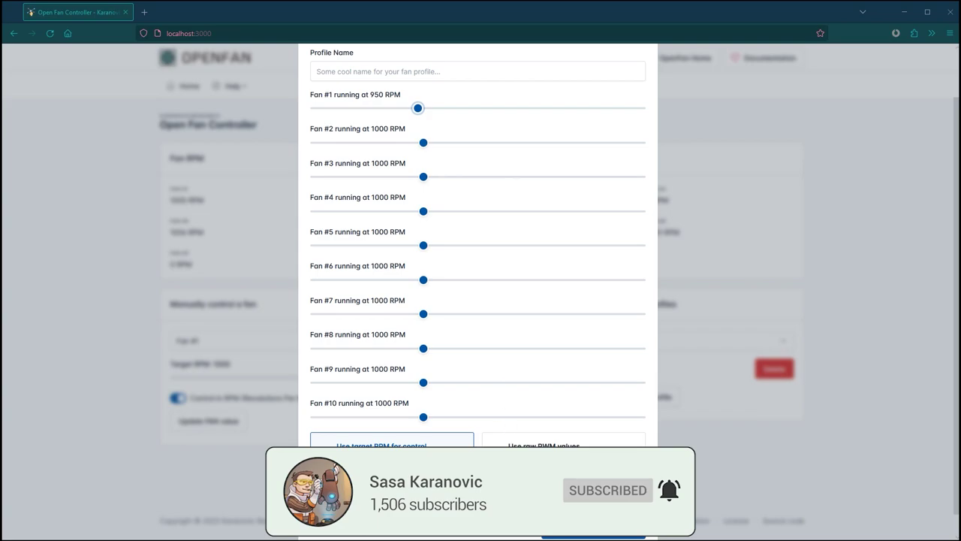
{"action": "left_click", "coordinate": [563, 440]}
{"action": "left_click_drag", "start_coordinate": [479, 110], "coordinate": [361, 117]}
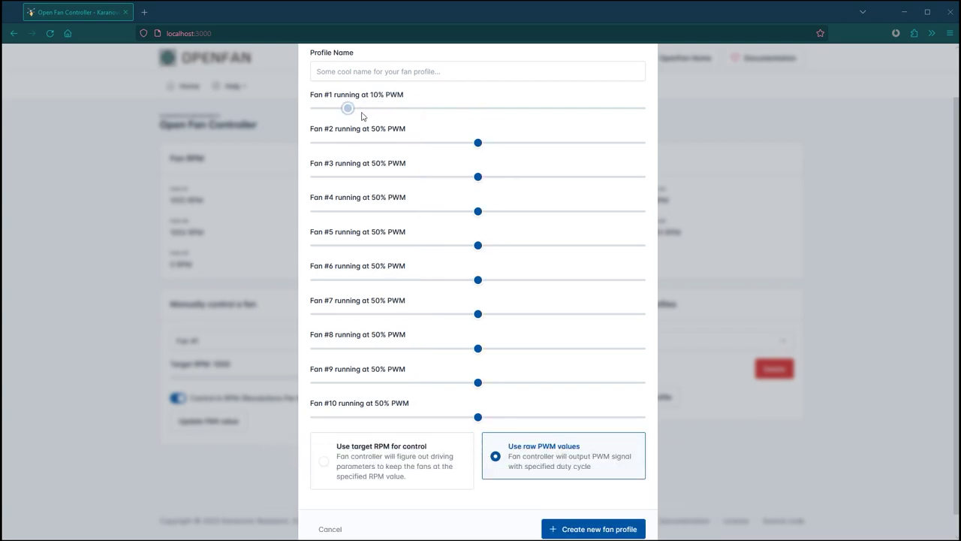
{"action": "left_click_drag", "start_coordinate": [339, 183], "coordinate": [478, 177]}
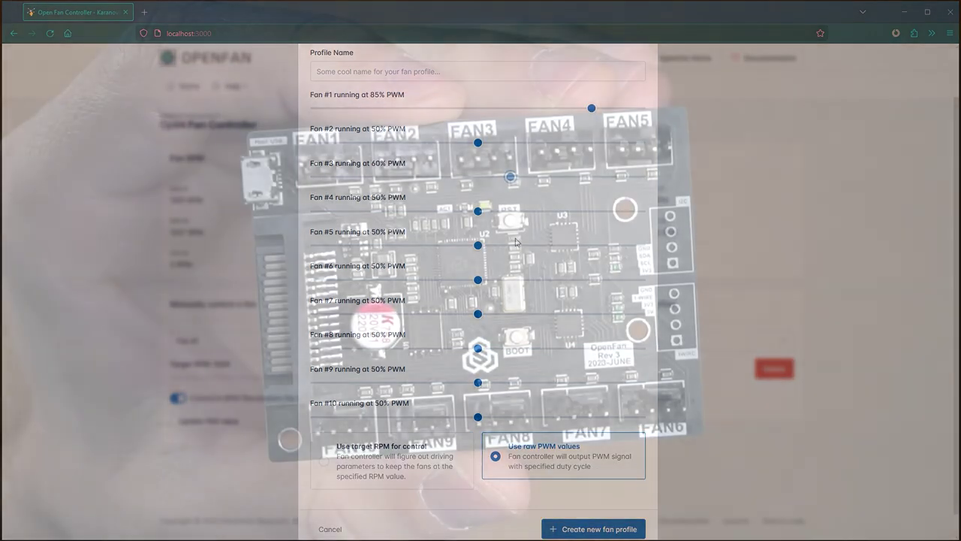